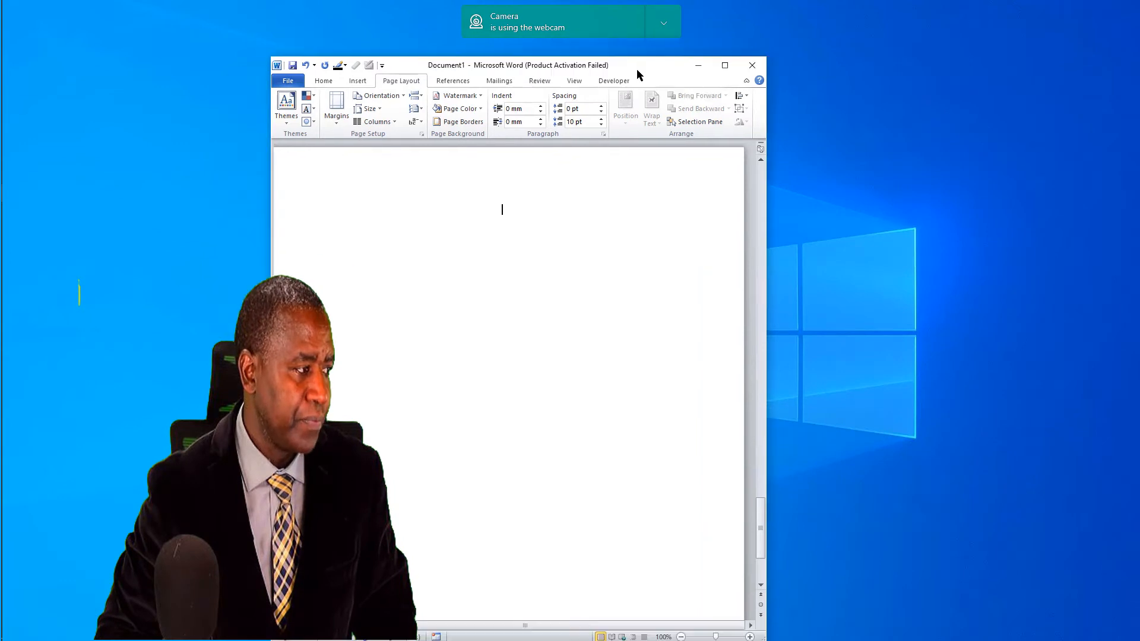
Step: Hide the webcam notification and arrange the Word window beside the physics PDF, leaving the thread-and-cylinder figure in view
left_click(666, 24)
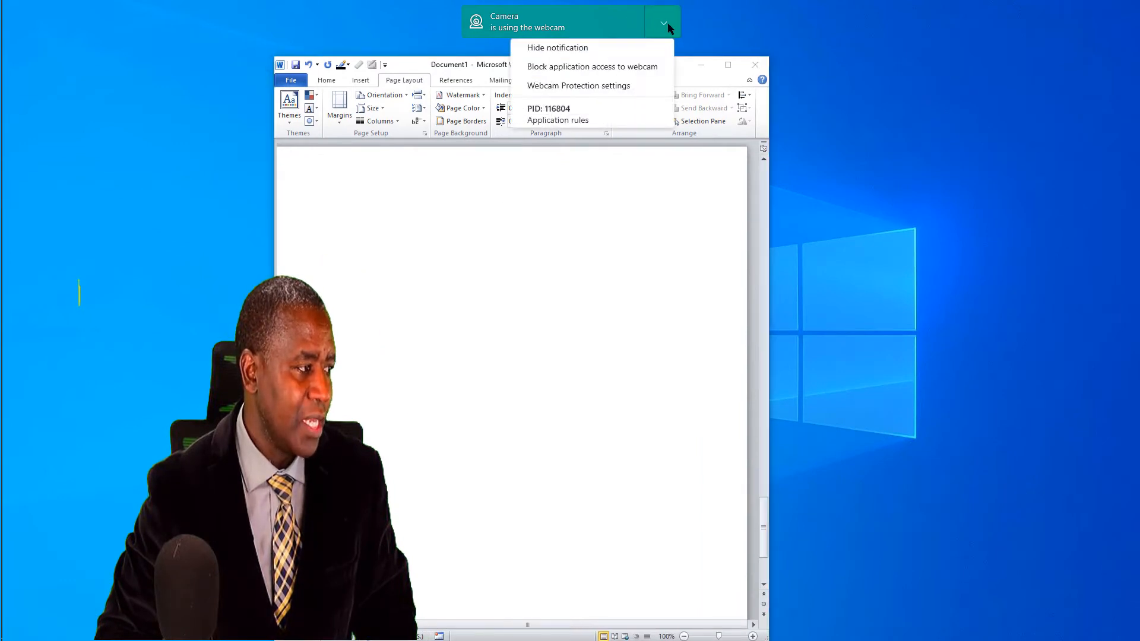
left_click(576, 47)
left_click_drag(639, 64, 663, 34)
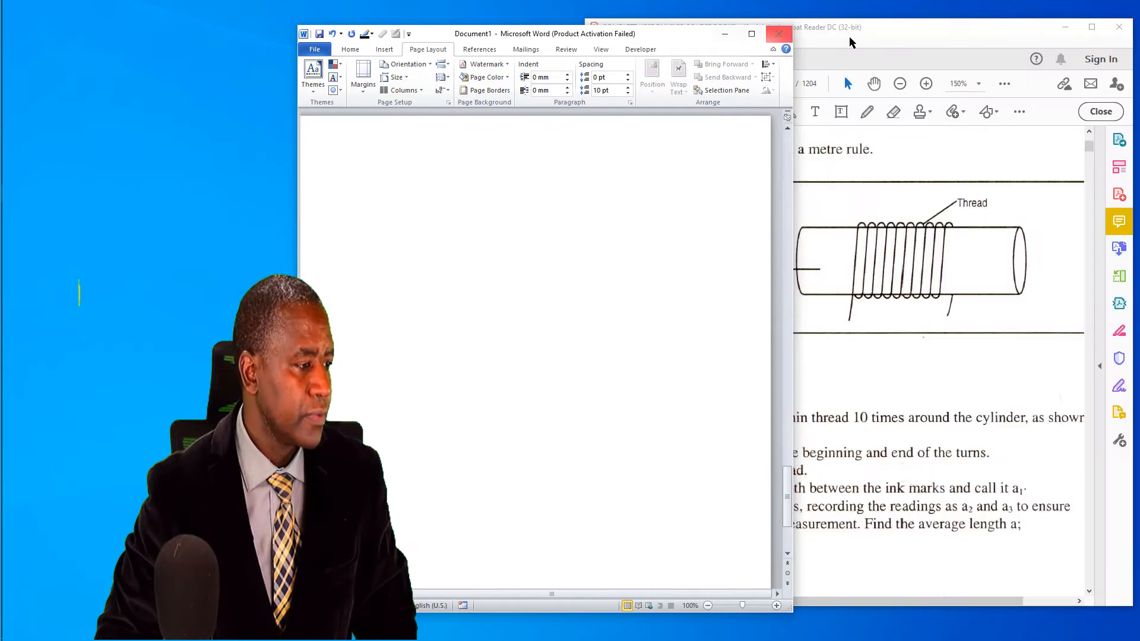
left_click(861, 38)
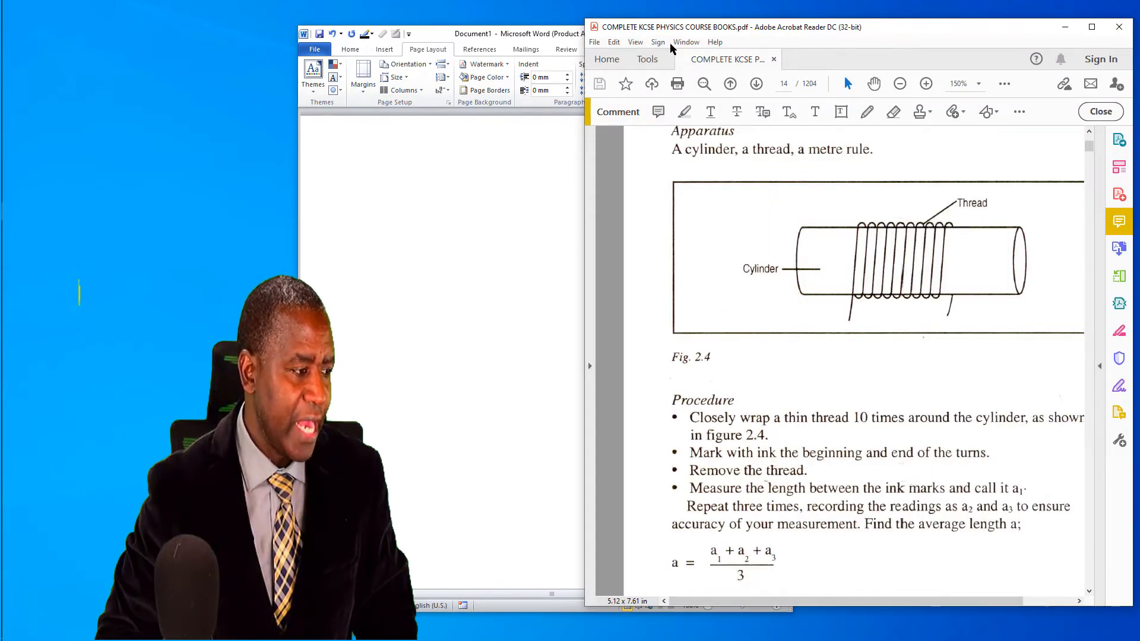
left_click(558, 43)
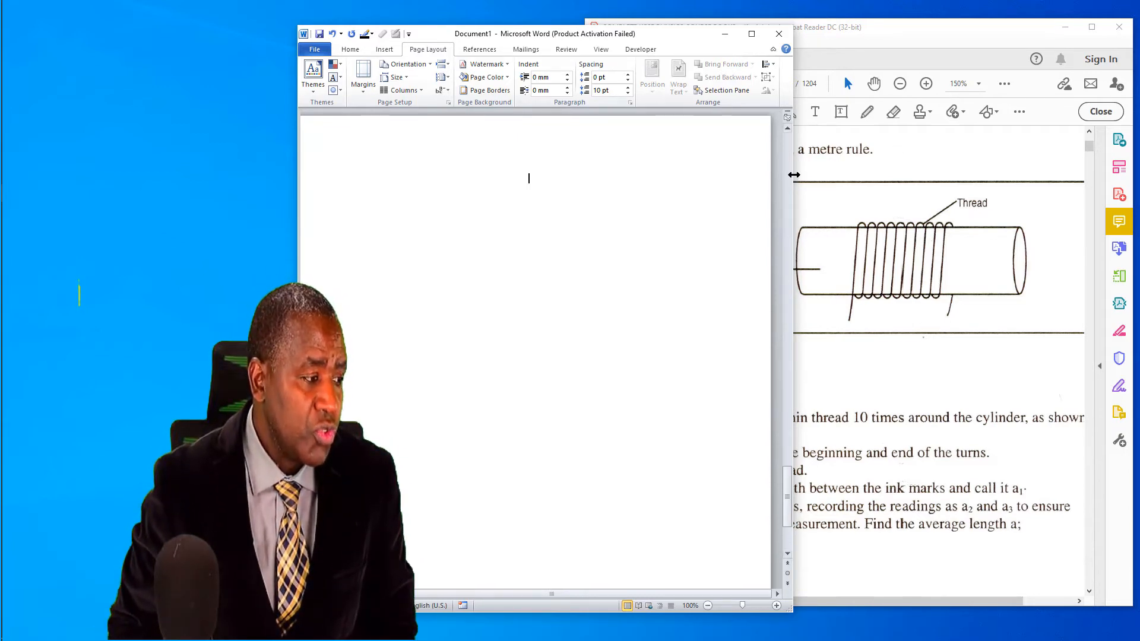
left_click_drag(792, 174, 753, 169)
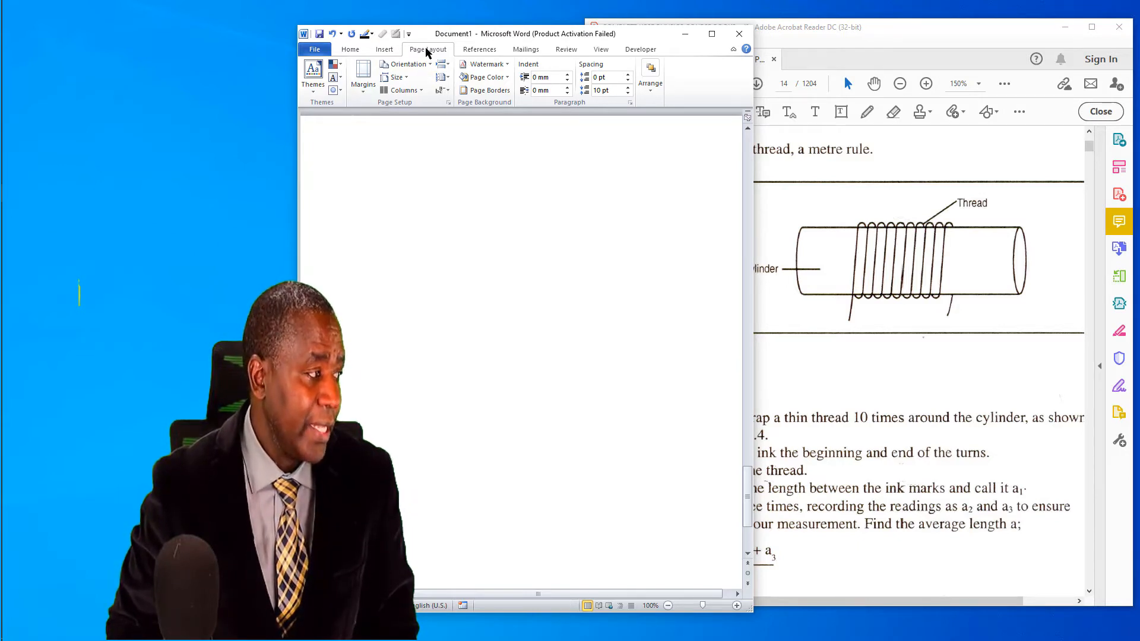
Step: Insert a new drawing canvas in the blank document and widen it to about 165 mm
left_click(378, 49)
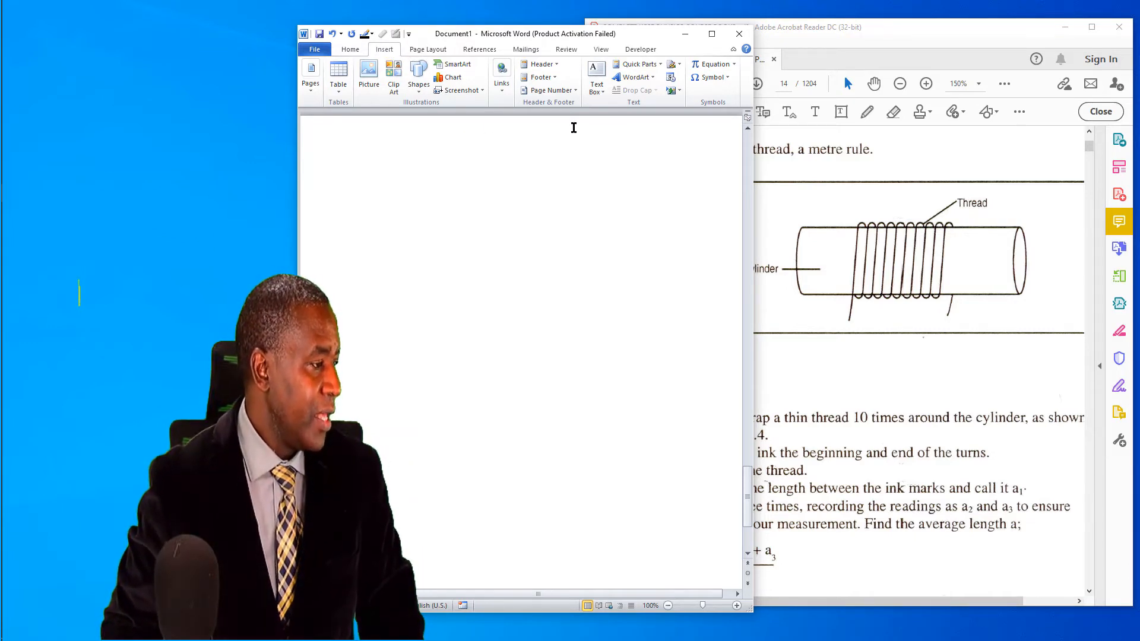
left_click(419, 90)
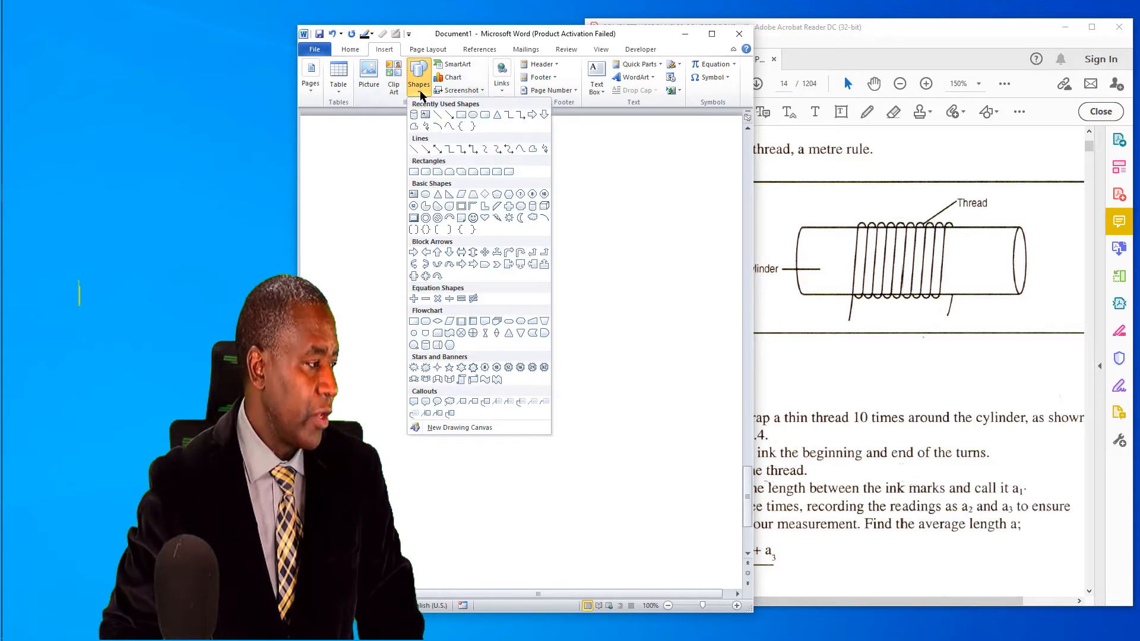
left_click(462, 428)
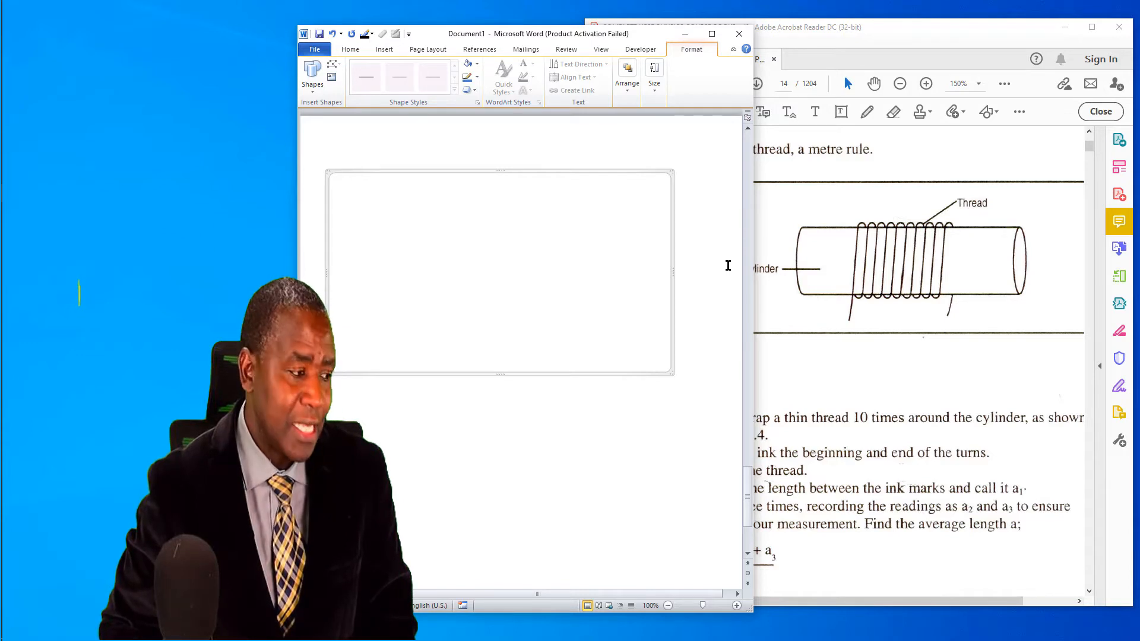
left_click_drag(673, 273, 699, 285)
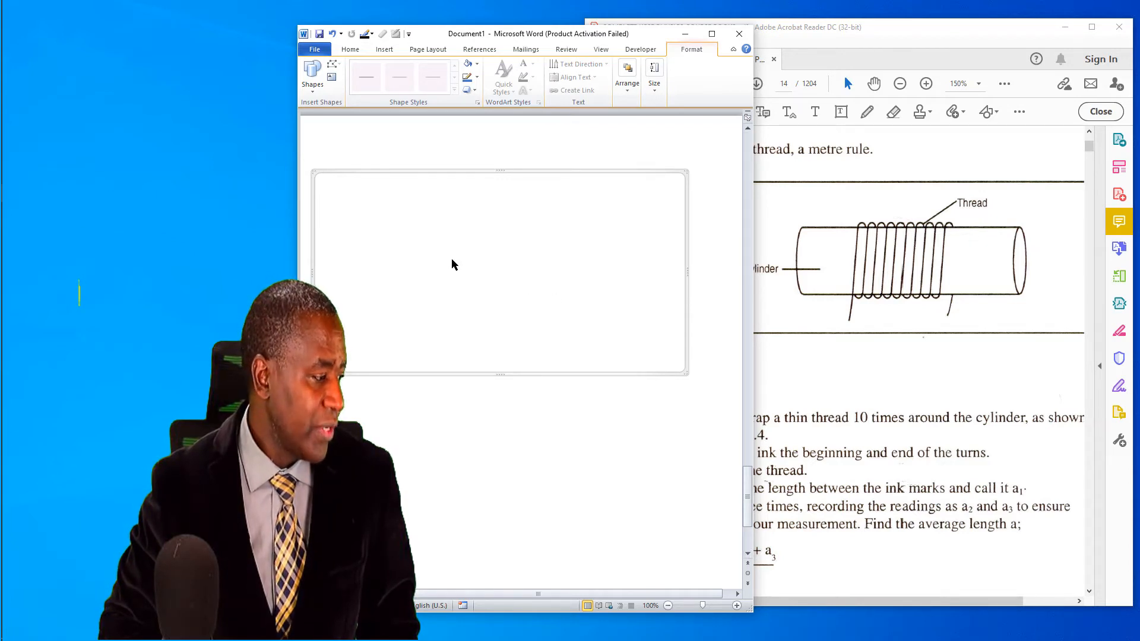
Step: Insert a Can shape inside the drawing canvas for the cylinder
left_click(384, 49)
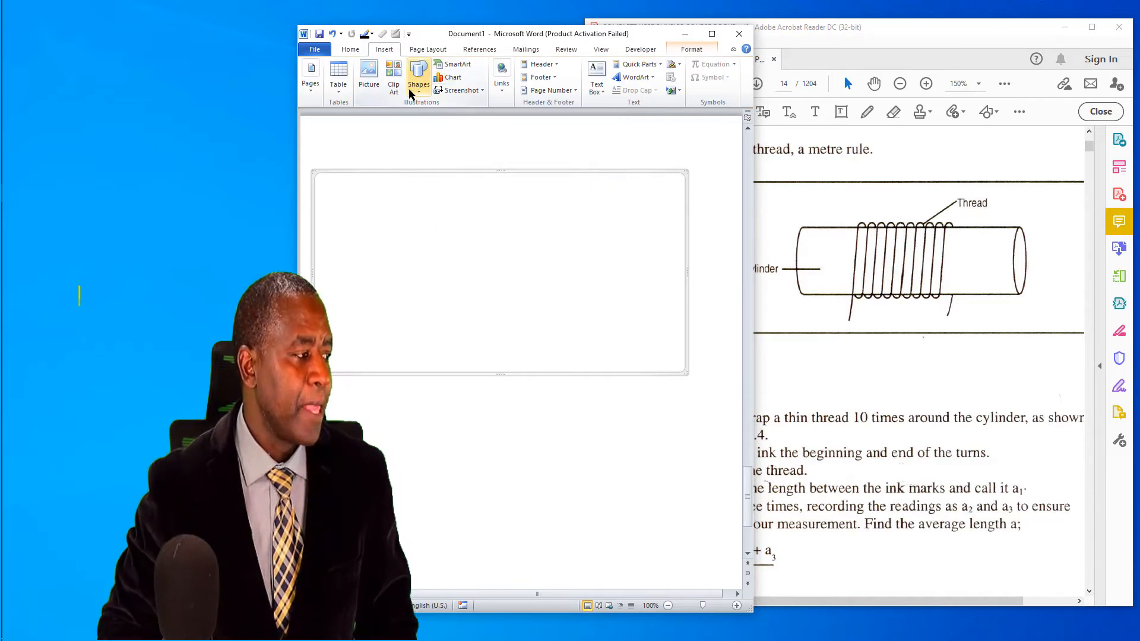
left_click(418, 88)
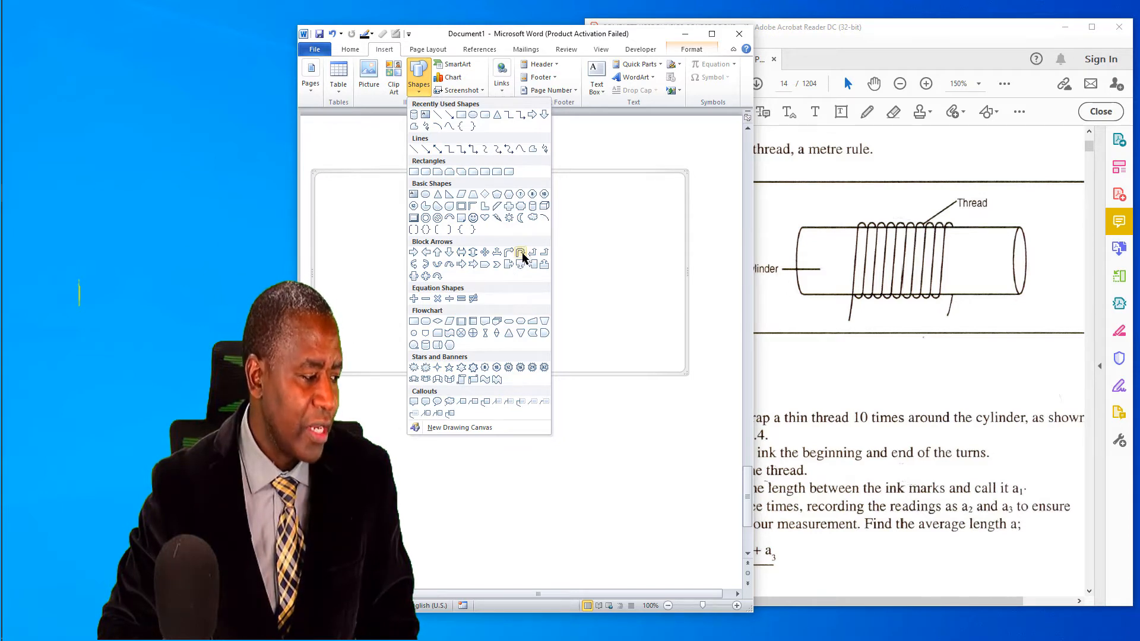
left_click(532, 208)
left_click(464, 214)
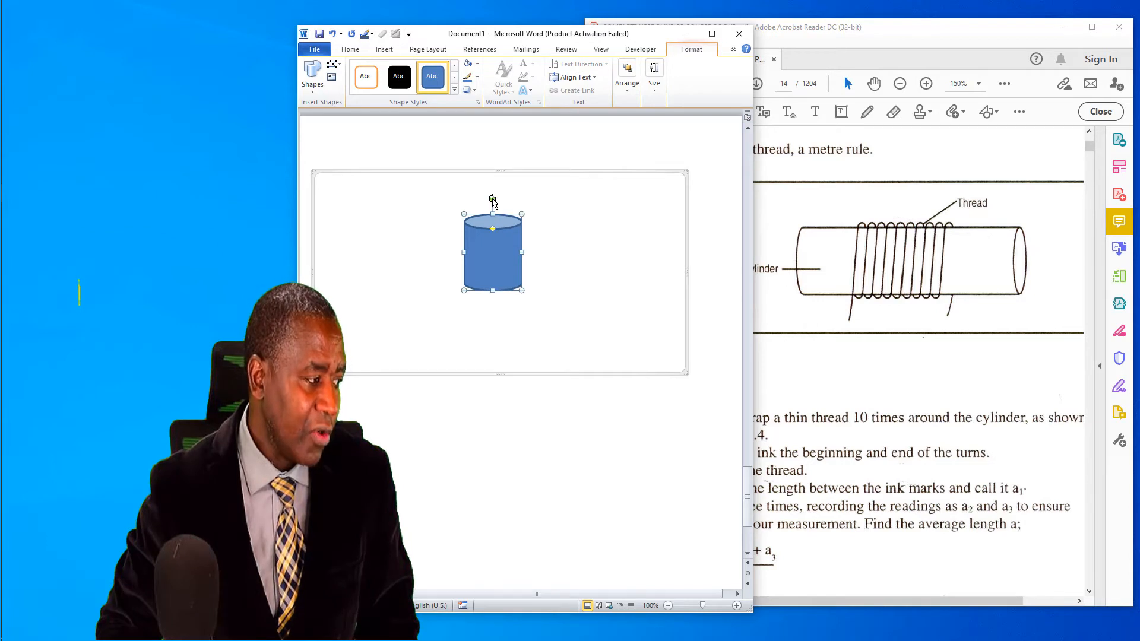
Step: Rotate the can to lie horizontally with its open face on the right, lengthen it at both ends and make it slightly thicker
left_click_drag(492, 199, 596, 250)
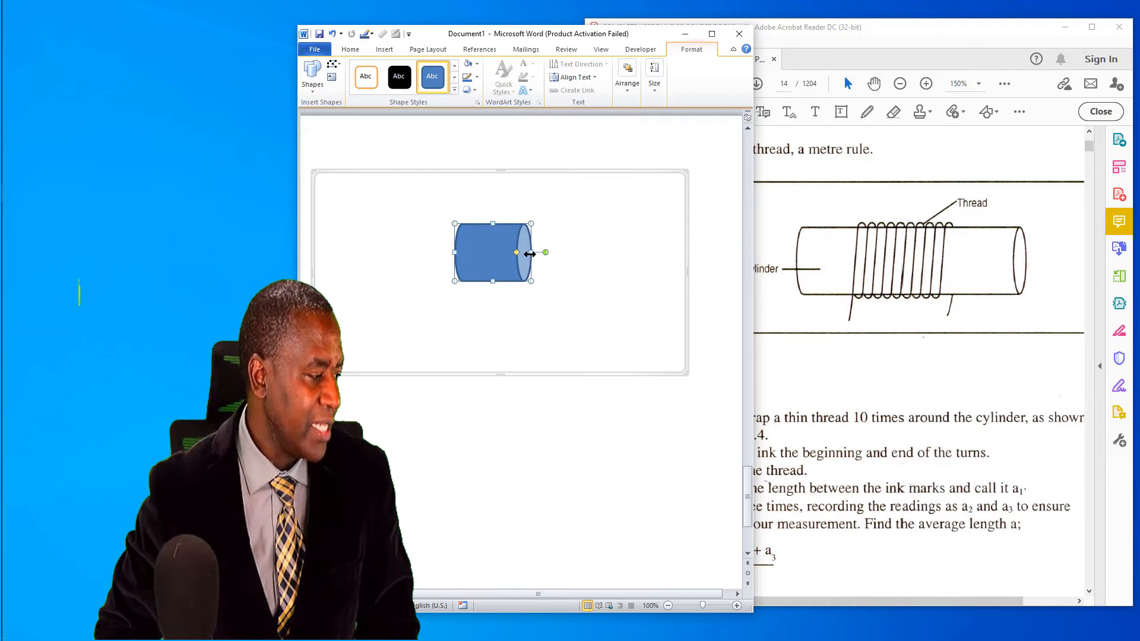
left_click_drag(454, 254, 376, 261)
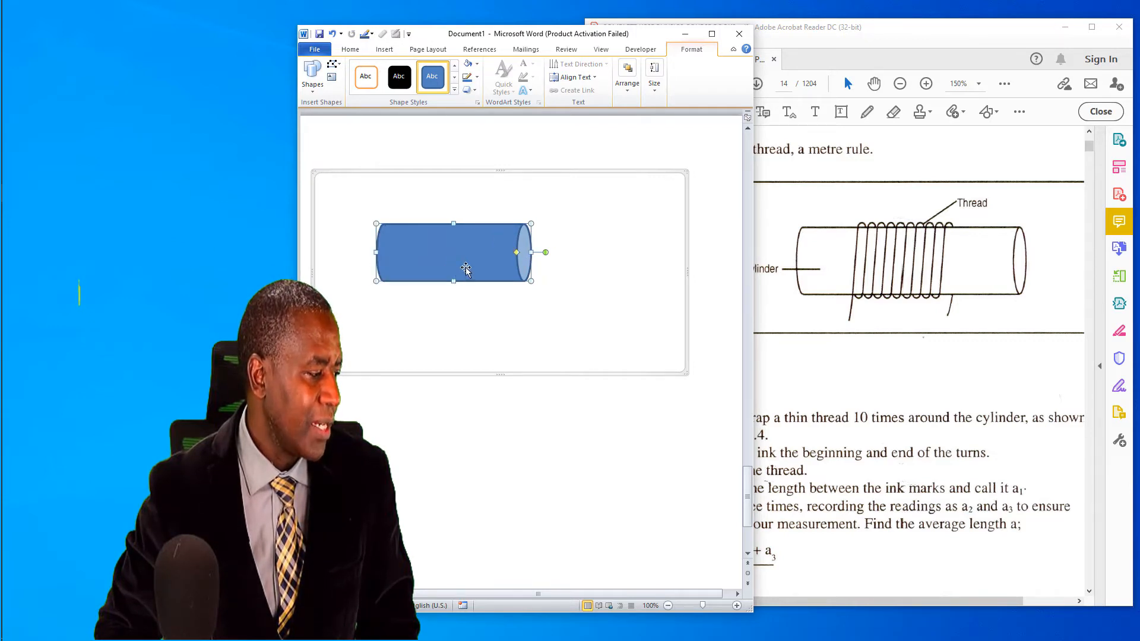
left_click_drag(532, 253, 612, 262)
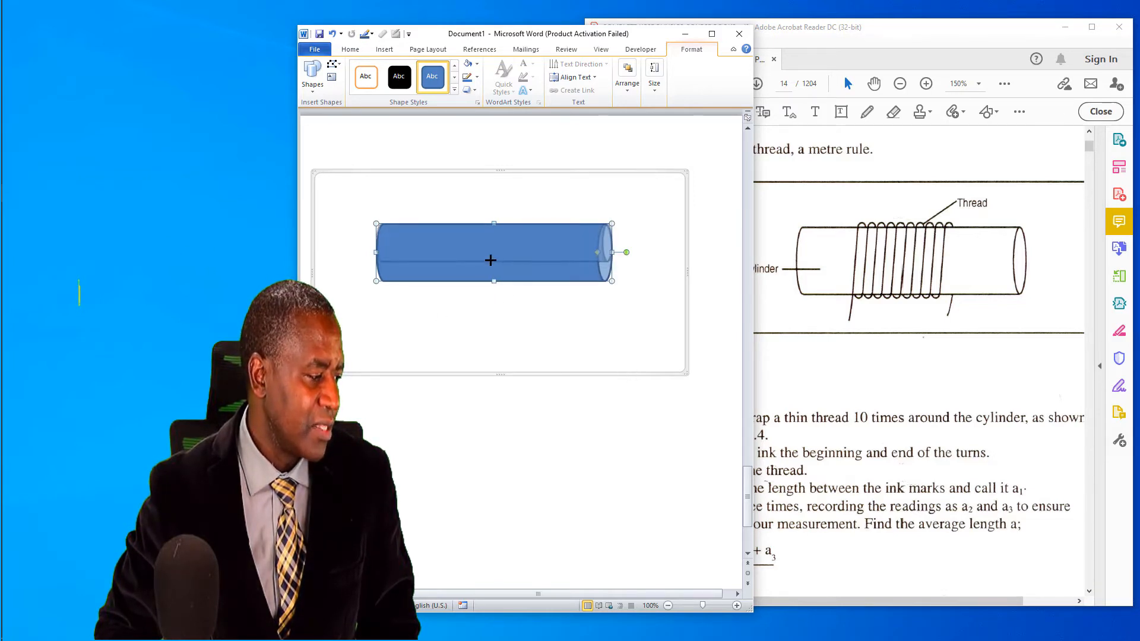
left_click_drag(494, 281, 498, 300)
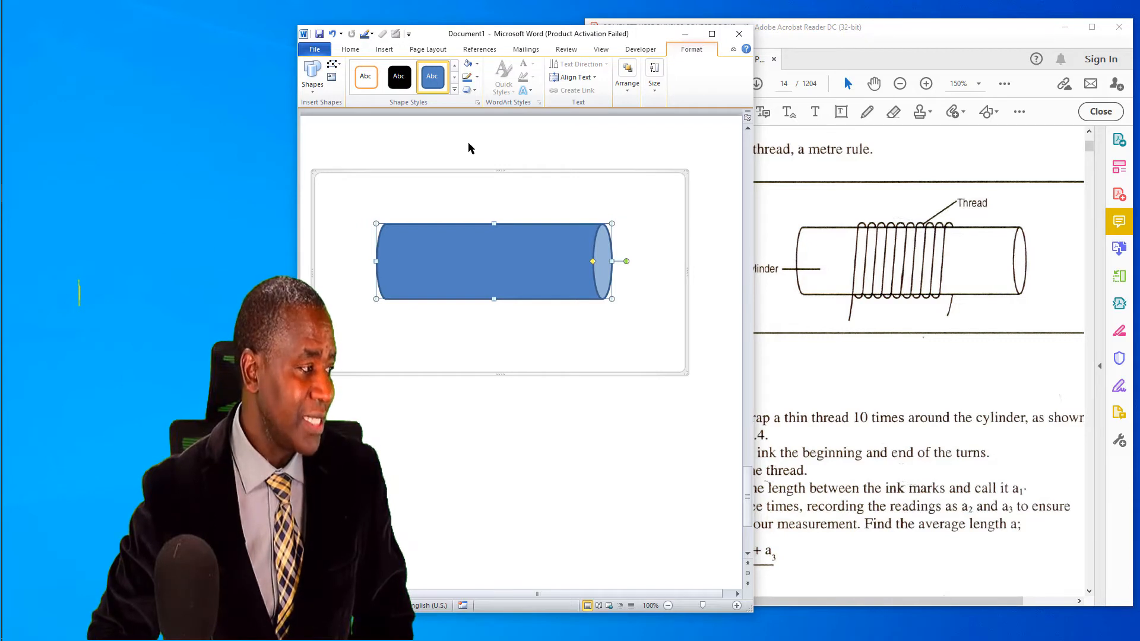
Step: Draw a curve across the cylinder near its left end as a thread turn, looping past the upper and lower edges
left_click(381, 51)
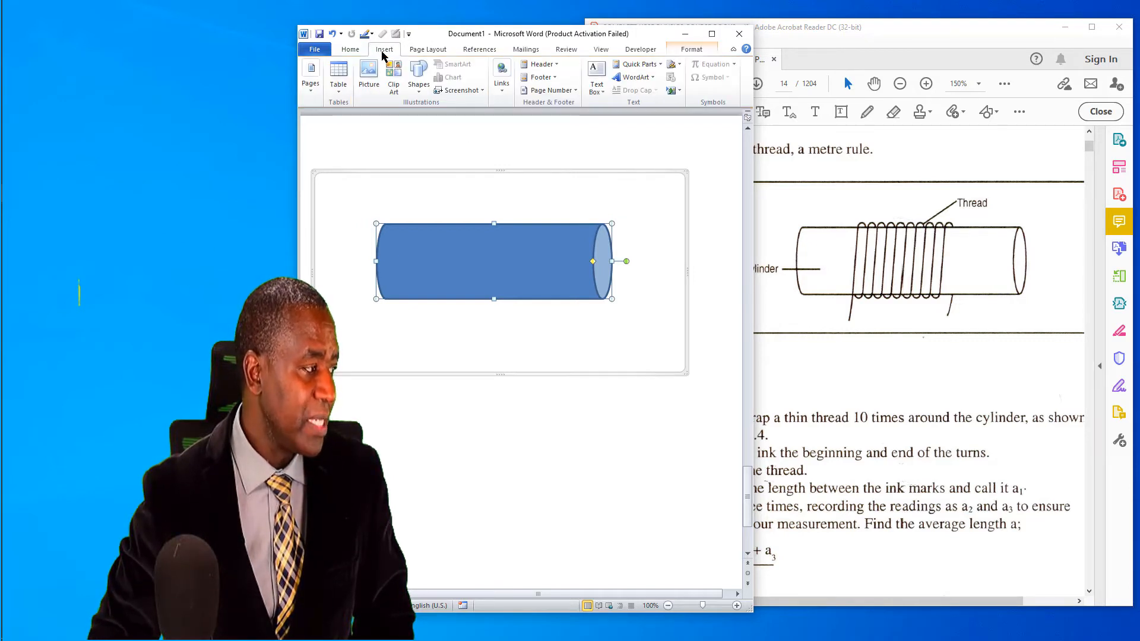
left_click(418, 84)
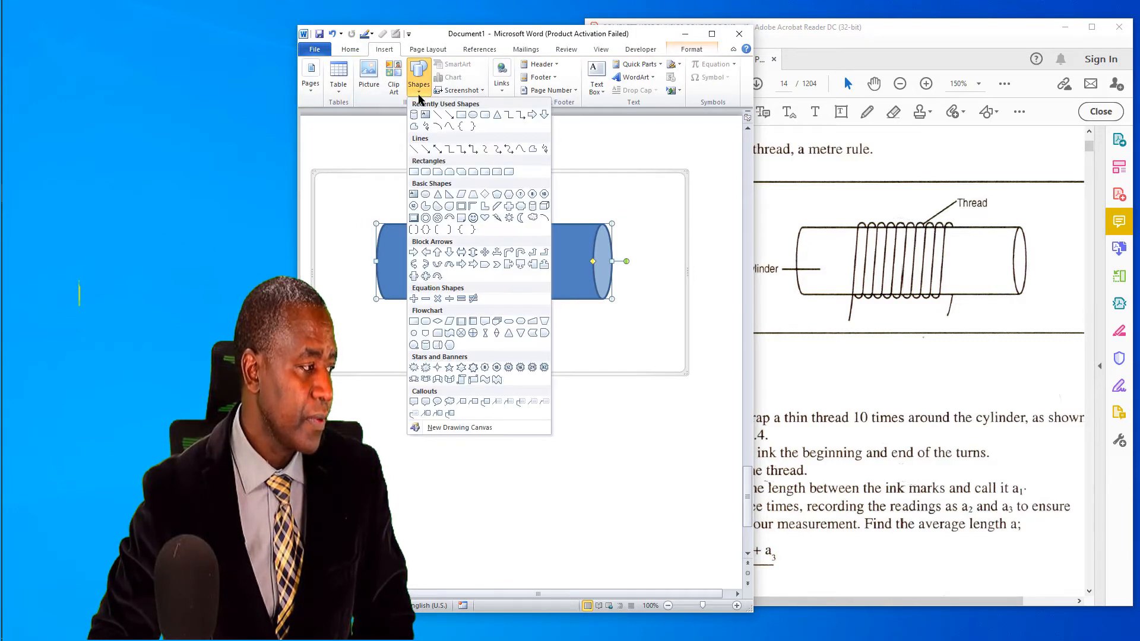
left_click(447, 126)
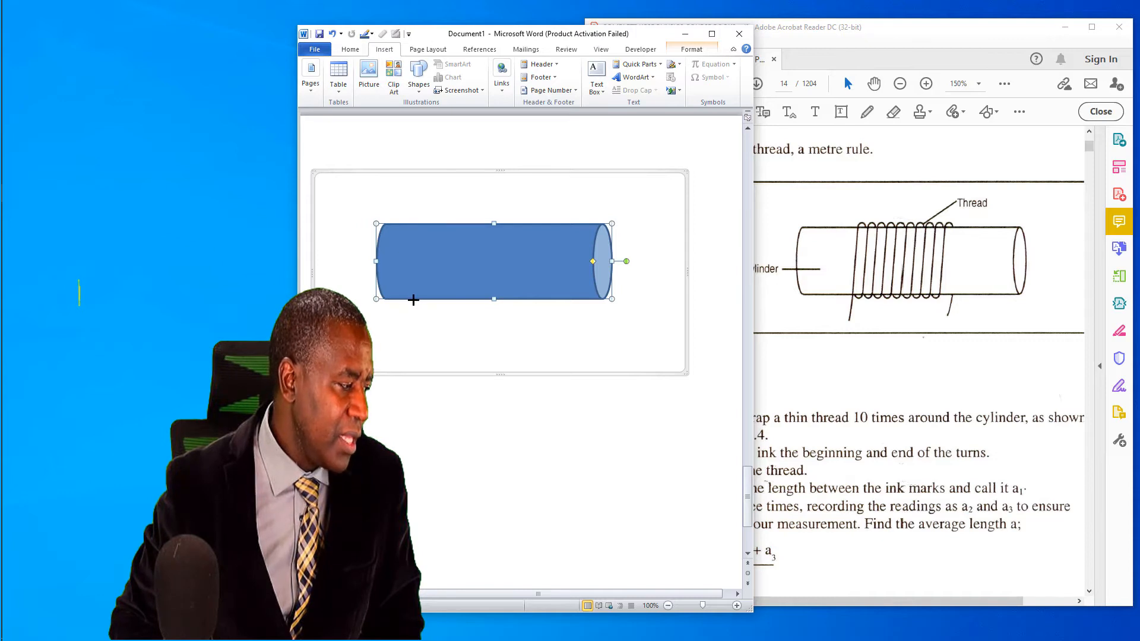
left_click(402, 224)
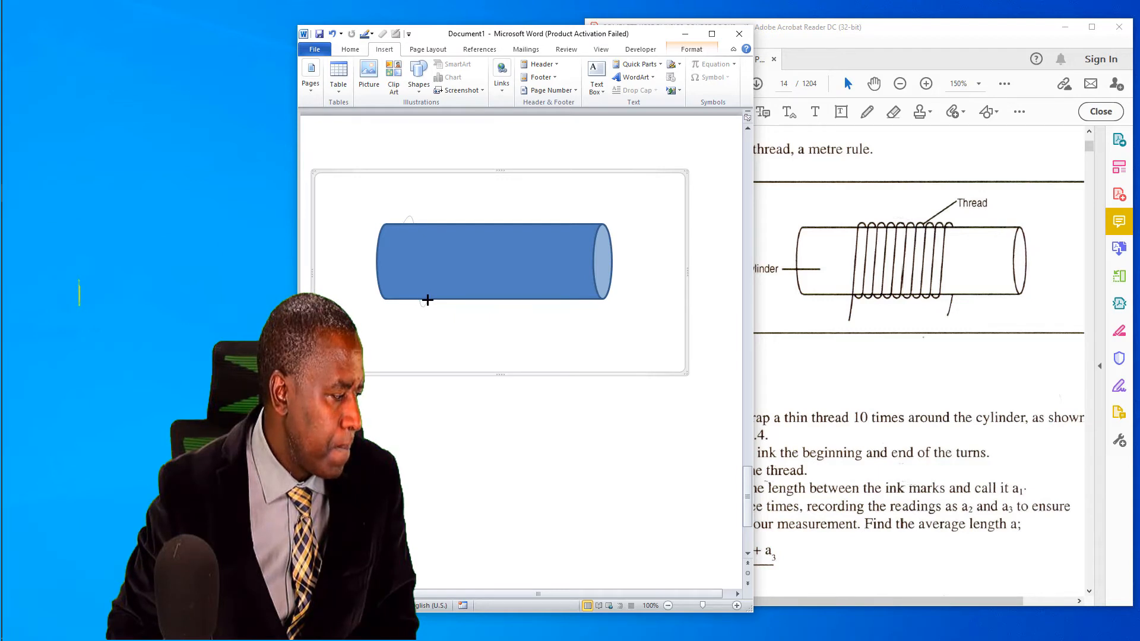
left_click_drag(428, 300, 427, 302)
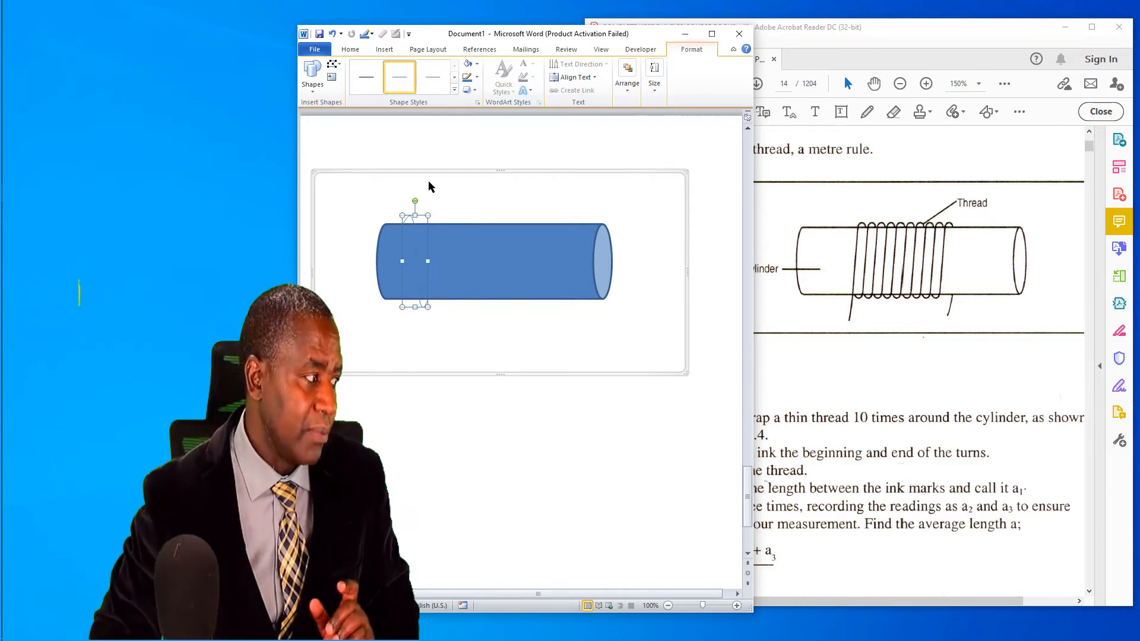
Step: Apply the Subtle Line - Dark 1 style to the thread curve and set its outline weight to 2¼ pt
left_click(368, 81)
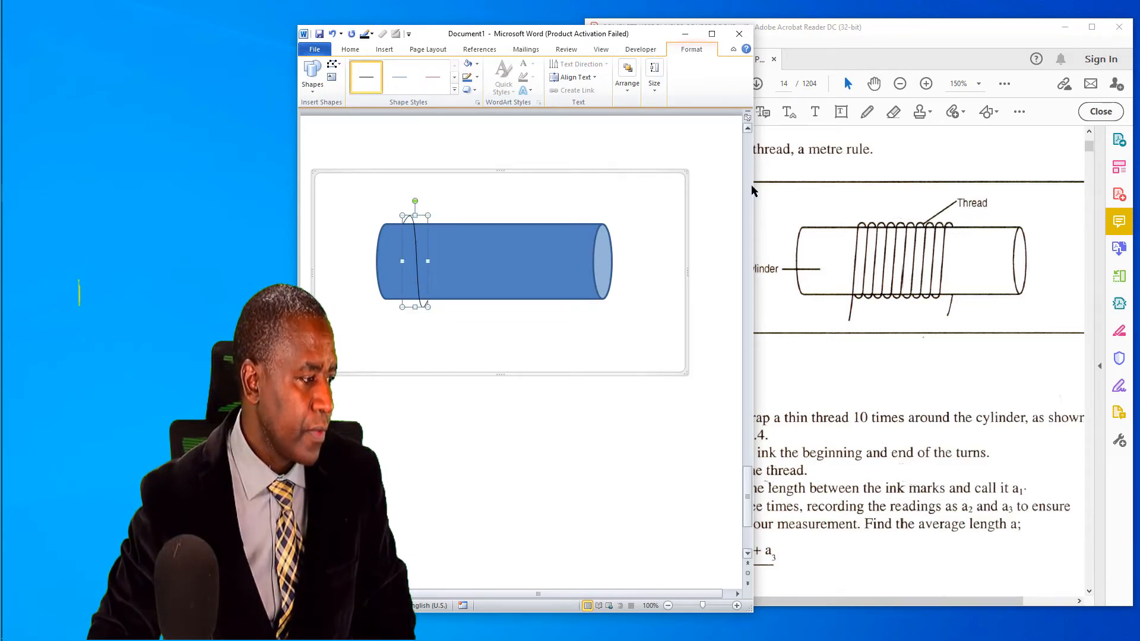
left_click_drag(776, 187, 1098, 226)
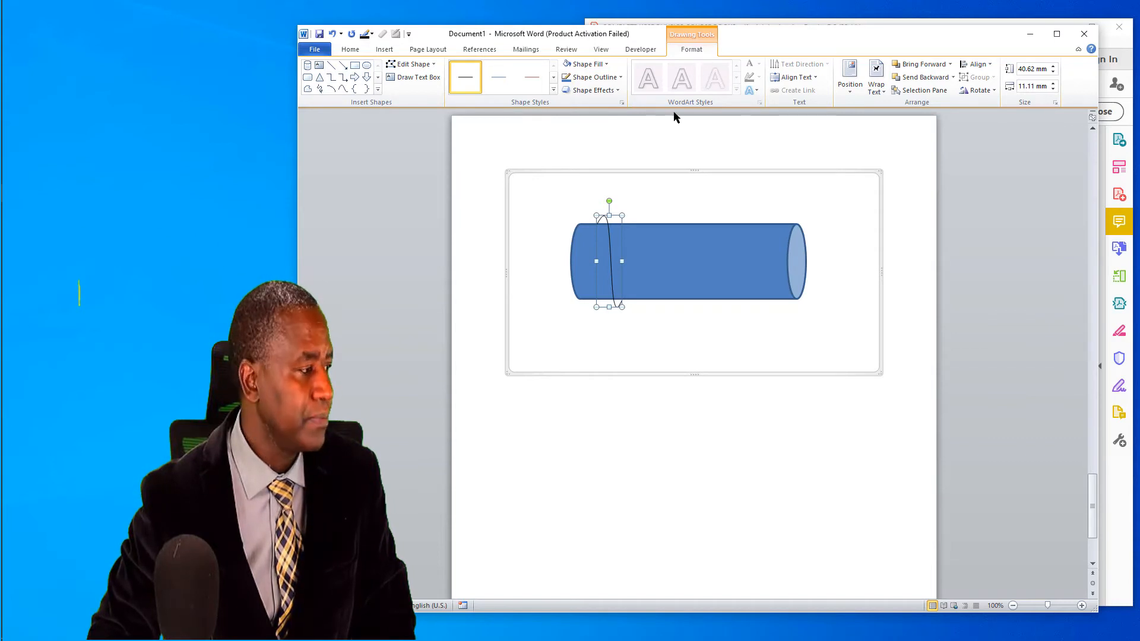
left_click(619, 78)
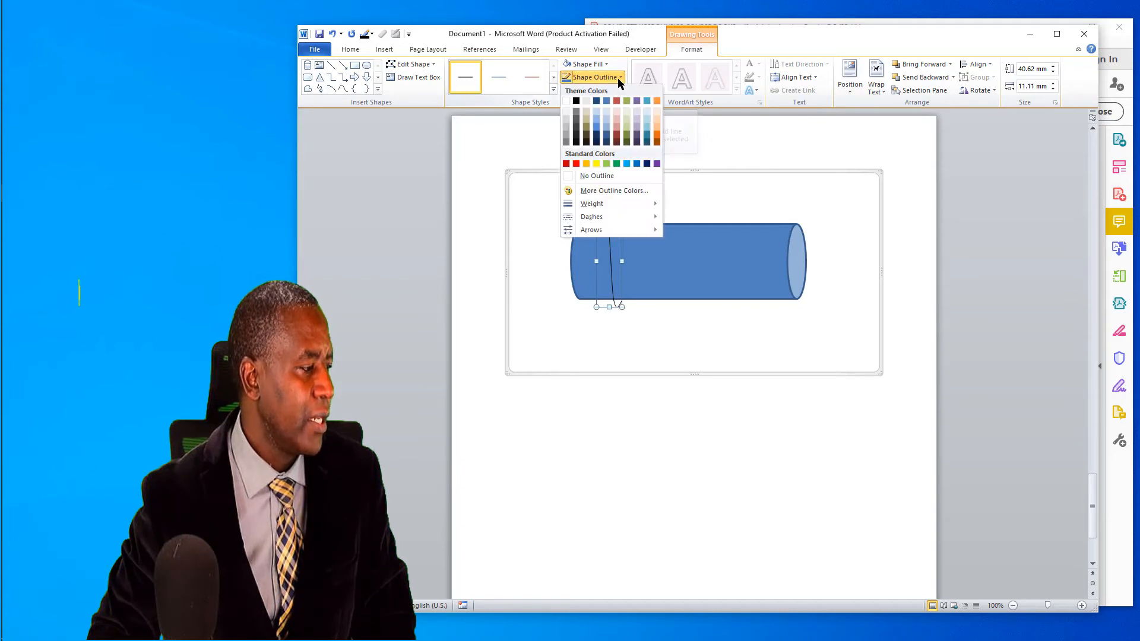
mouse_move(622, 209)
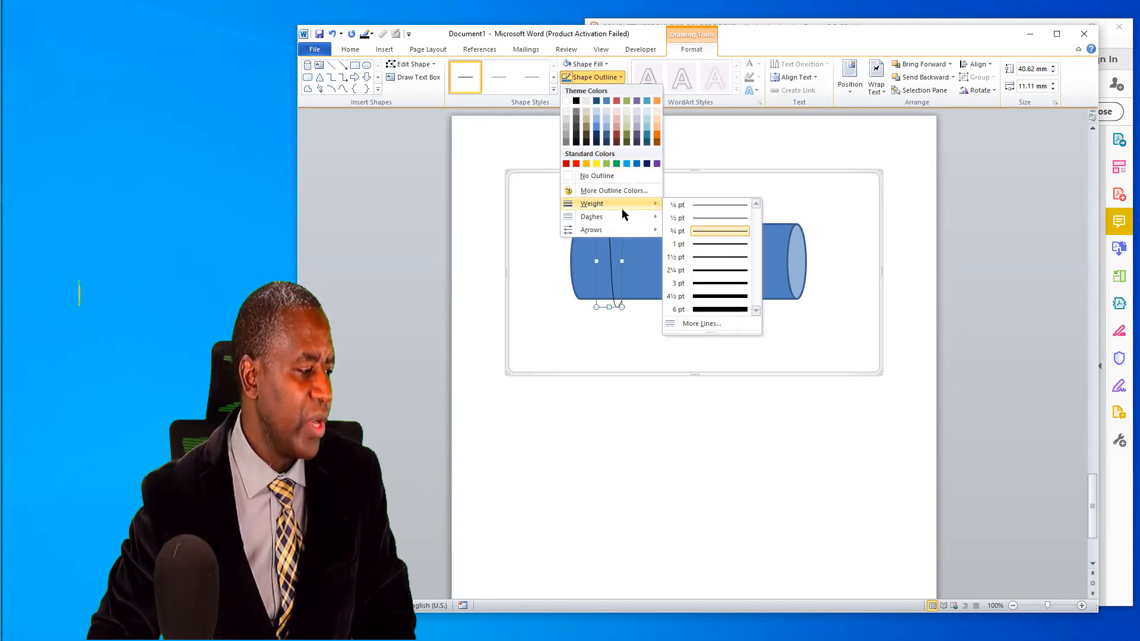
left_click(717, 274)
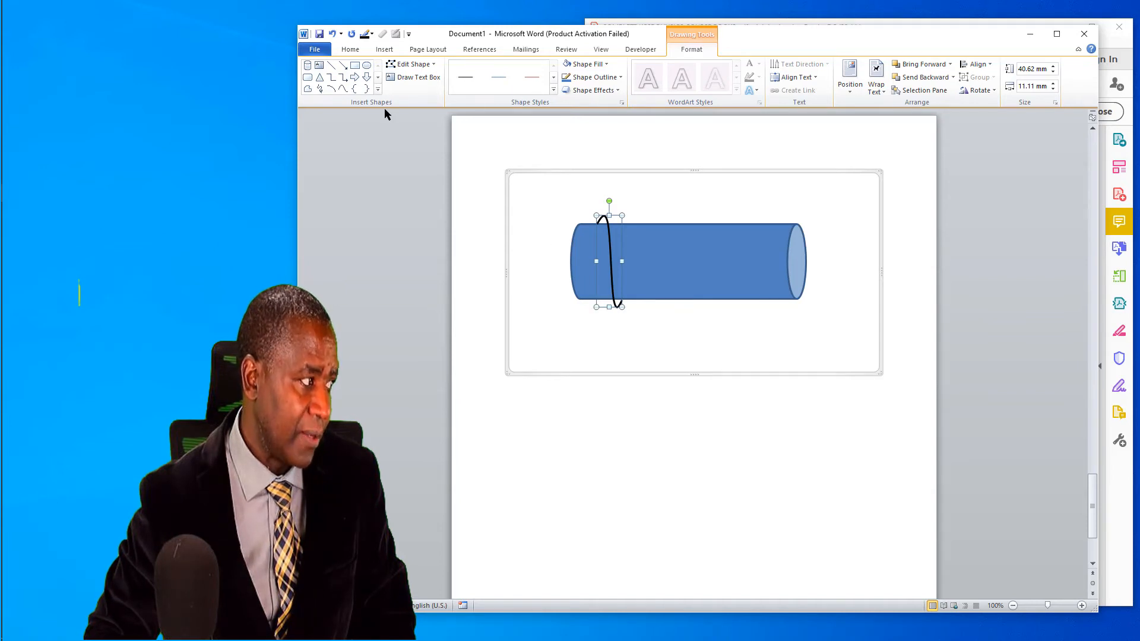
Step: Draw a vertical straight line about 54 mm long from the thread curve's upper end to below the cylinder
left_click(536, 208)
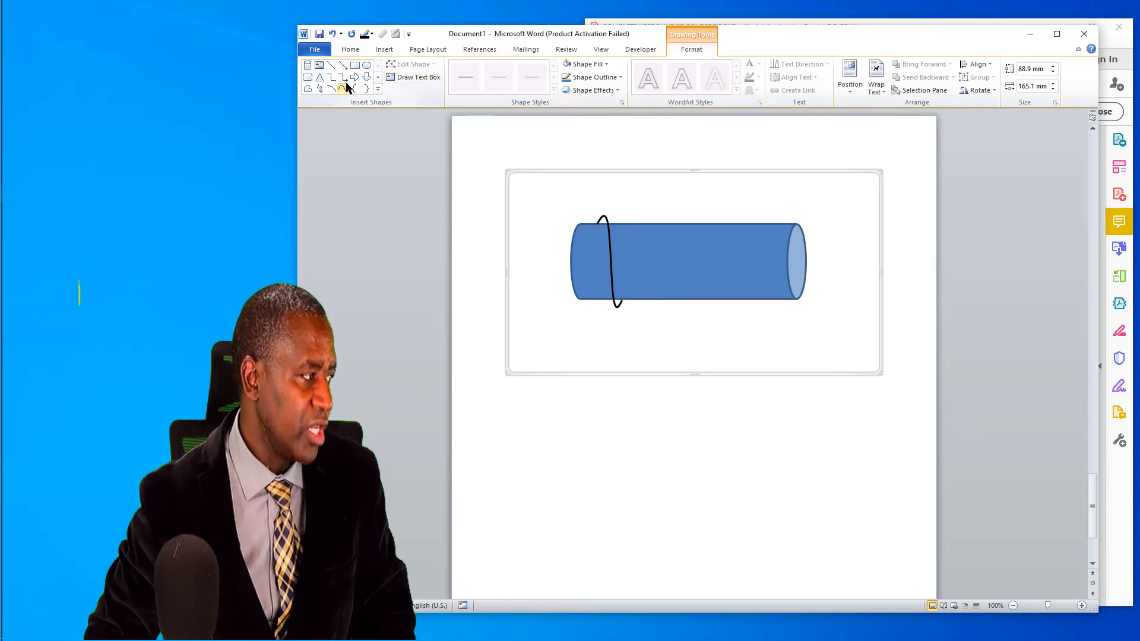
left_click(332, 67)
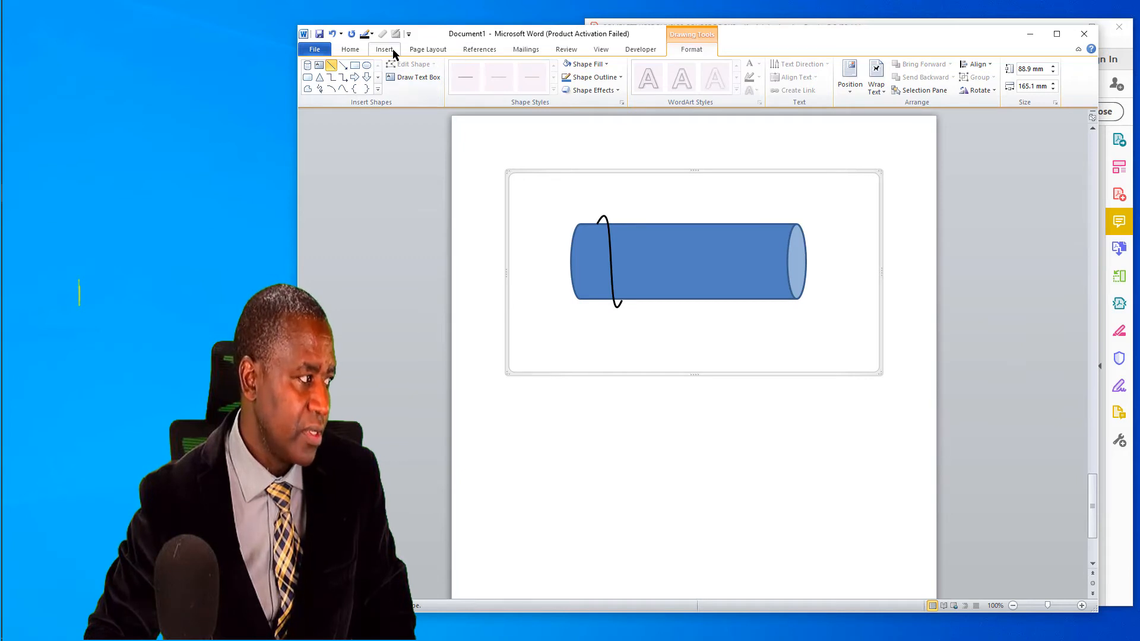
left_click(596, 223)
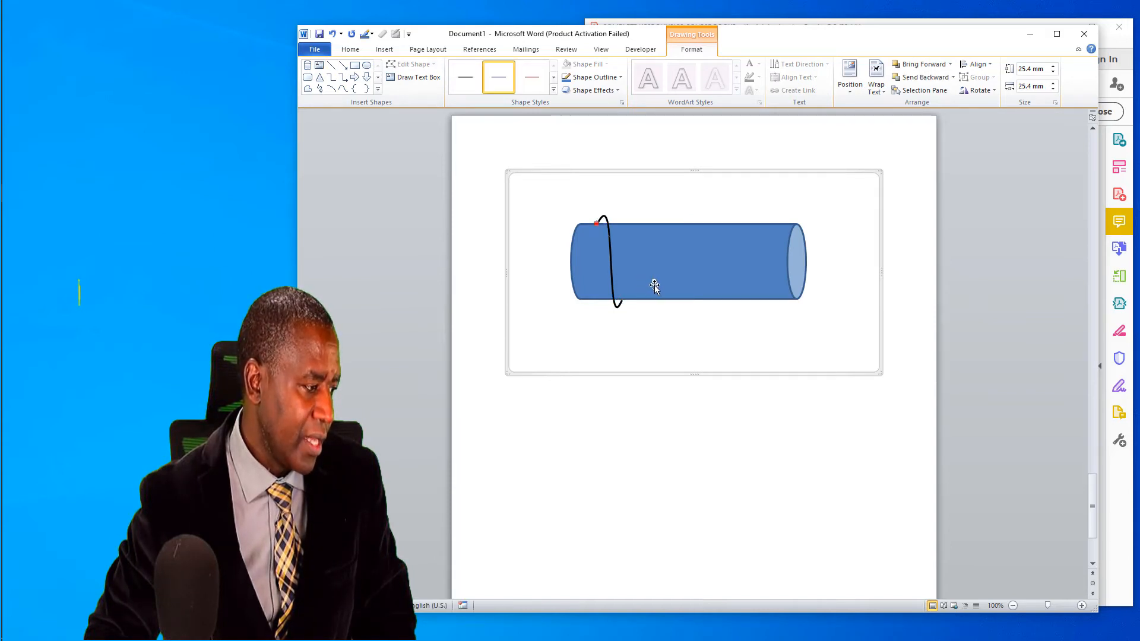
left_click_drag(655, 281, 596, 345)
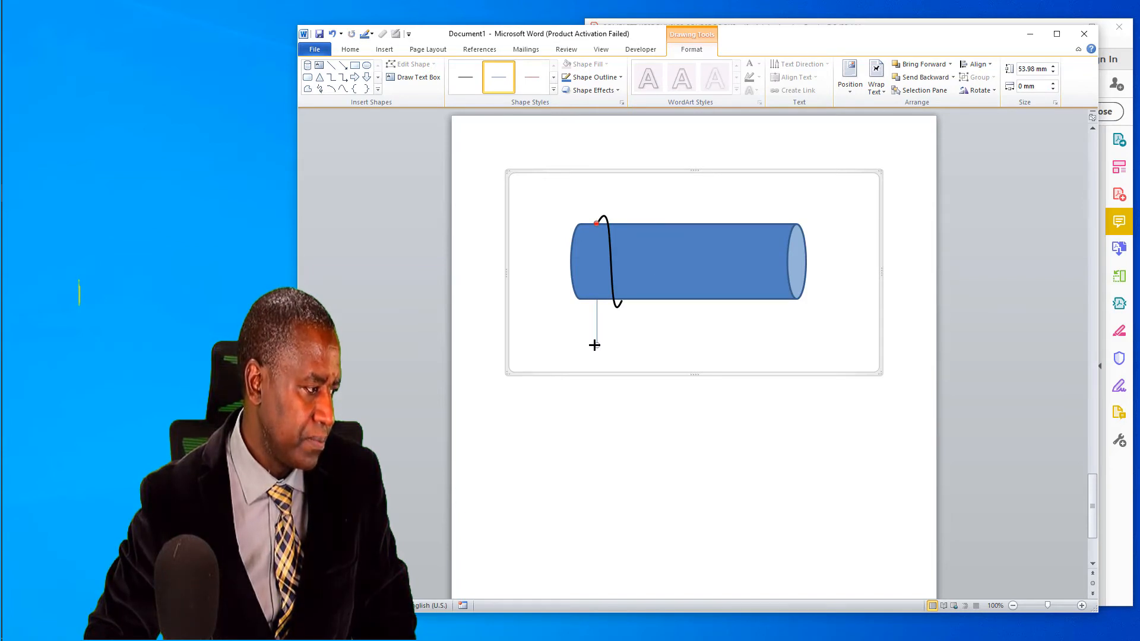
Step: Format the vertical thread line with the Subtle Line - Dark 1 style and a 2¼ pt outline weight
left_click(474, 79)
left_click(616, 78)
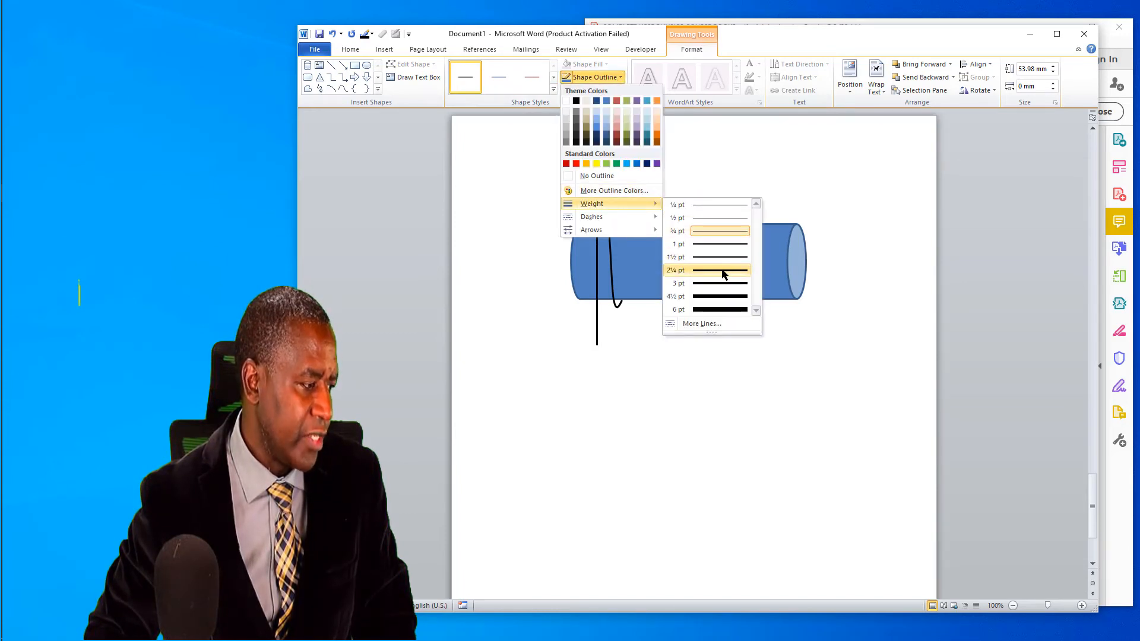
left_click(724, 272)
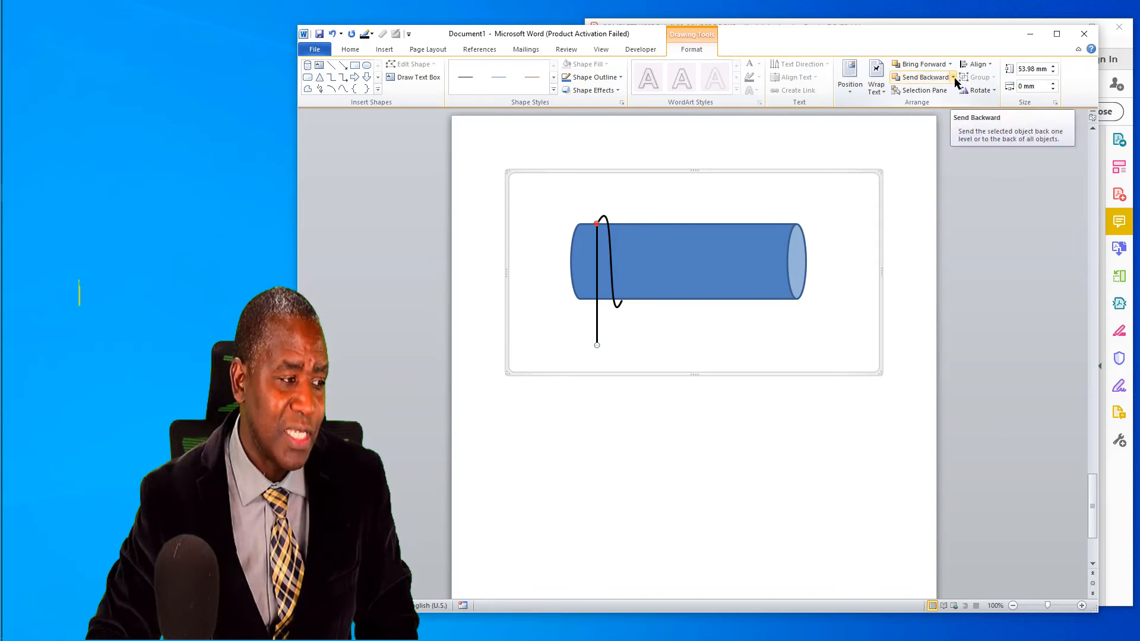
Step: Send the vertical thread line backward behind the cylinder
left_click(896, 81)
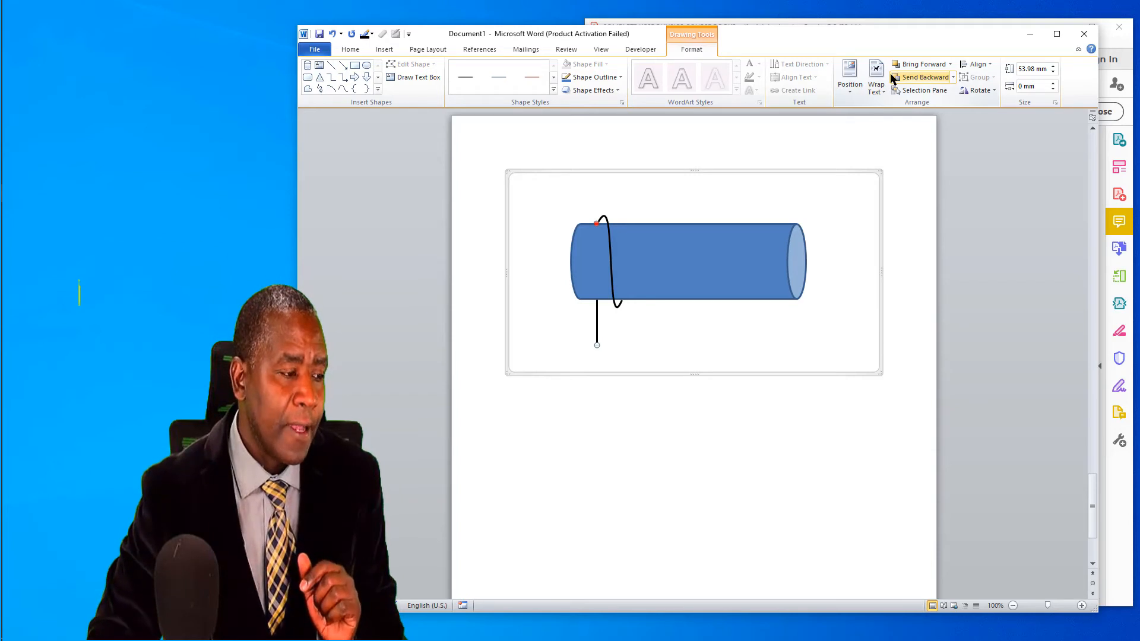
left_click(954, 78)
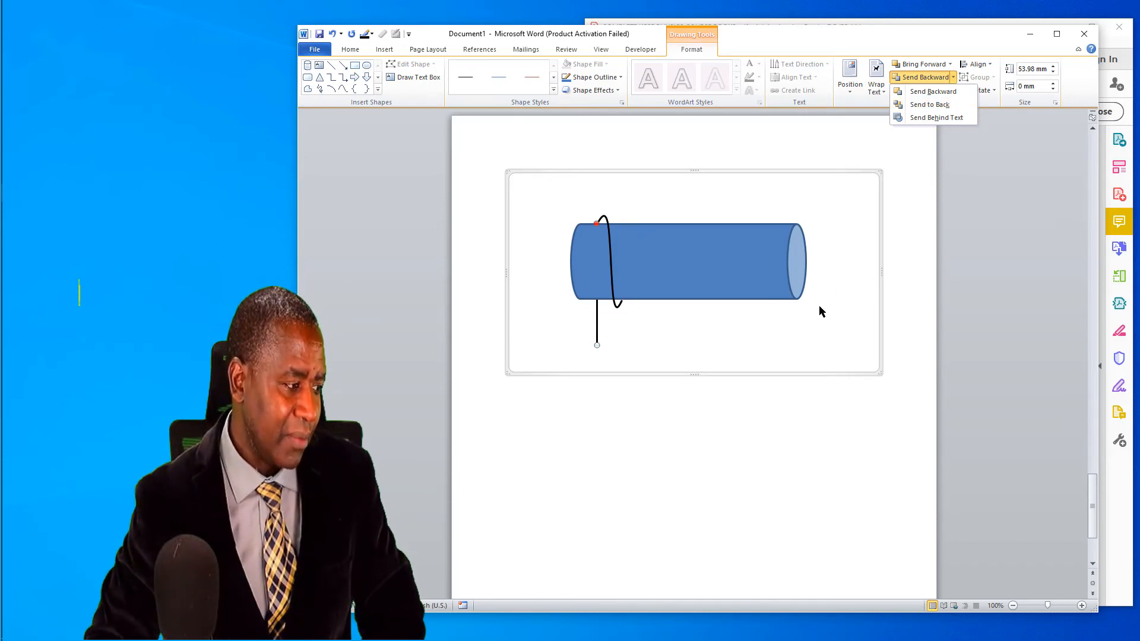
left_click(816, 323)
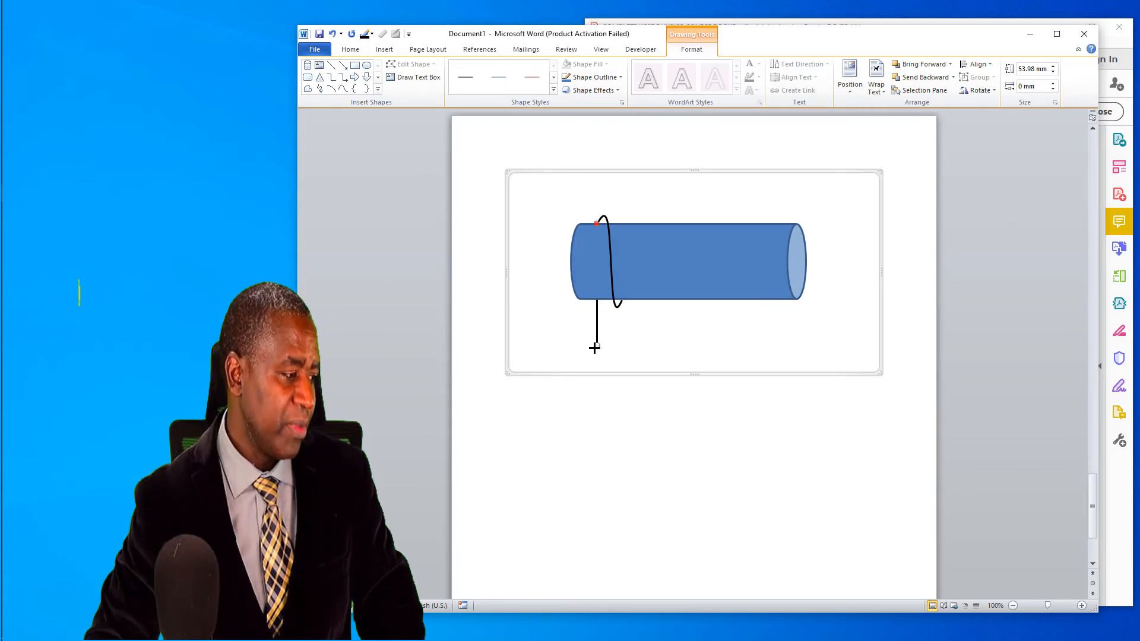
Step: Slant the straight thread line by moving its lower end about 5 mm outward toward the cylinder's left end
left_click_drag(594, 348, 585, 347)
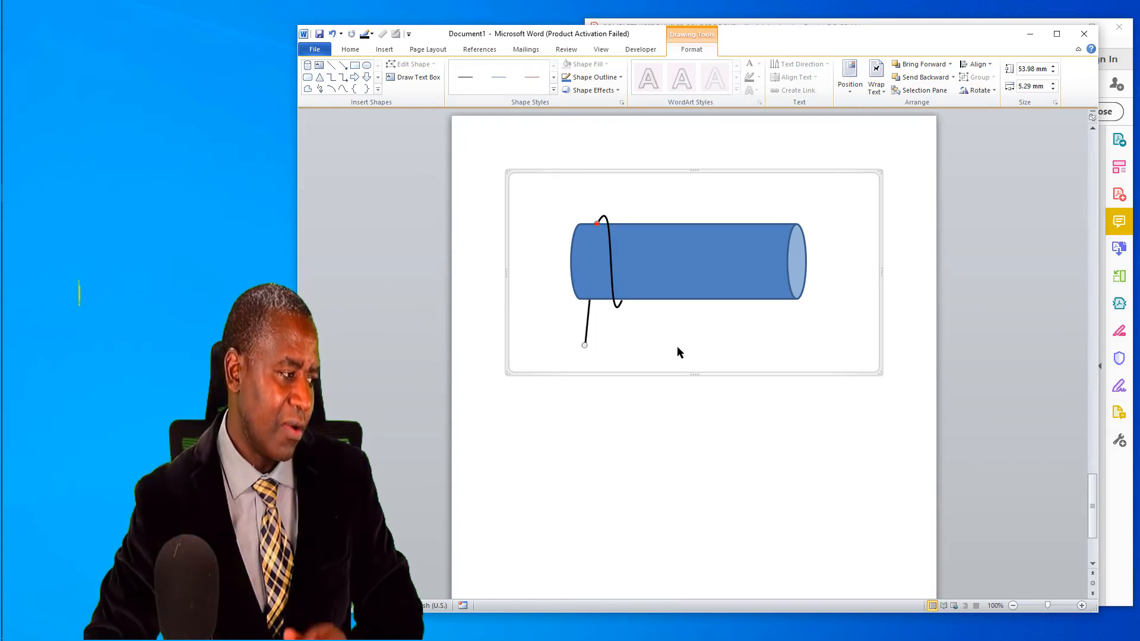
Step: Duplicate the thread curve and place the copy directly to its right on the cylinder as the second turn
left_click(609, 266)
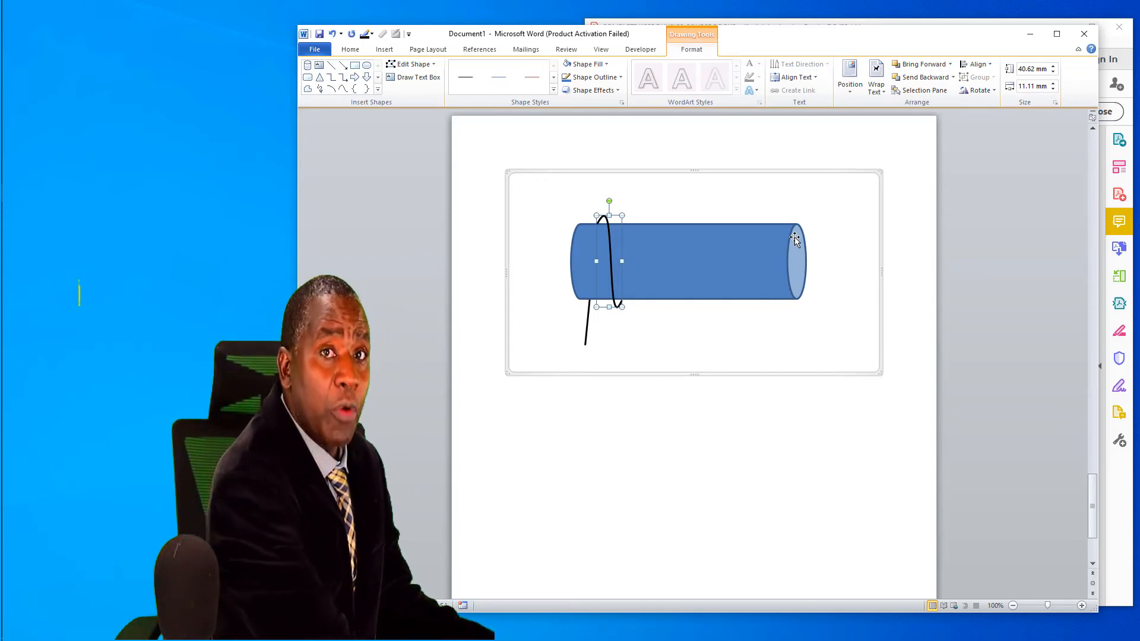
key("ctrl+v")
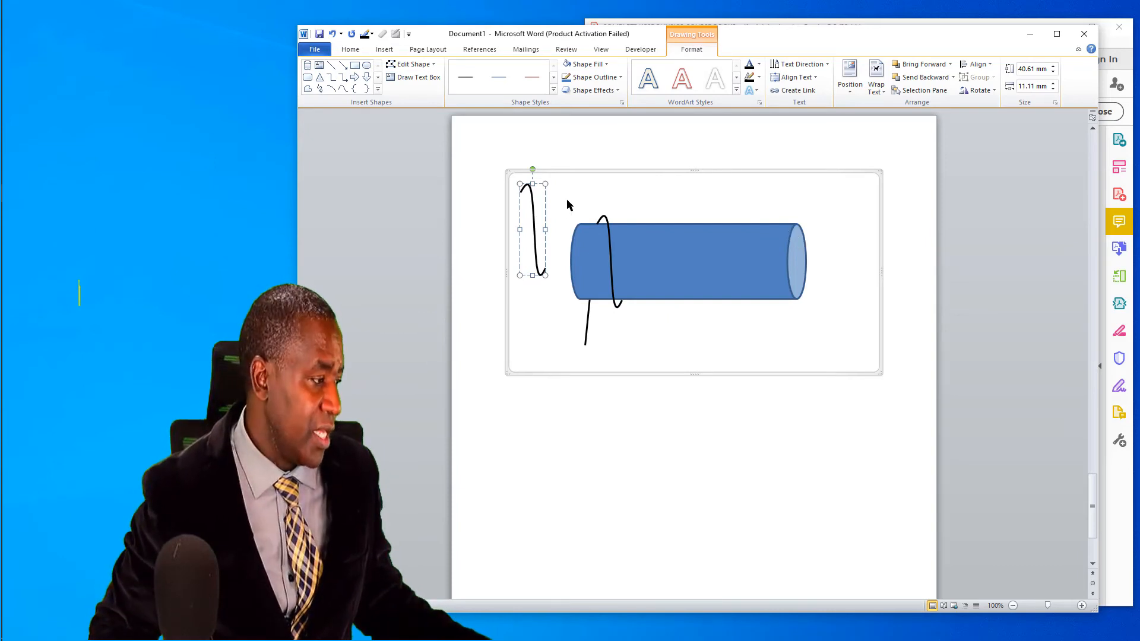
left_click_drag(575, 227, 650, 243)
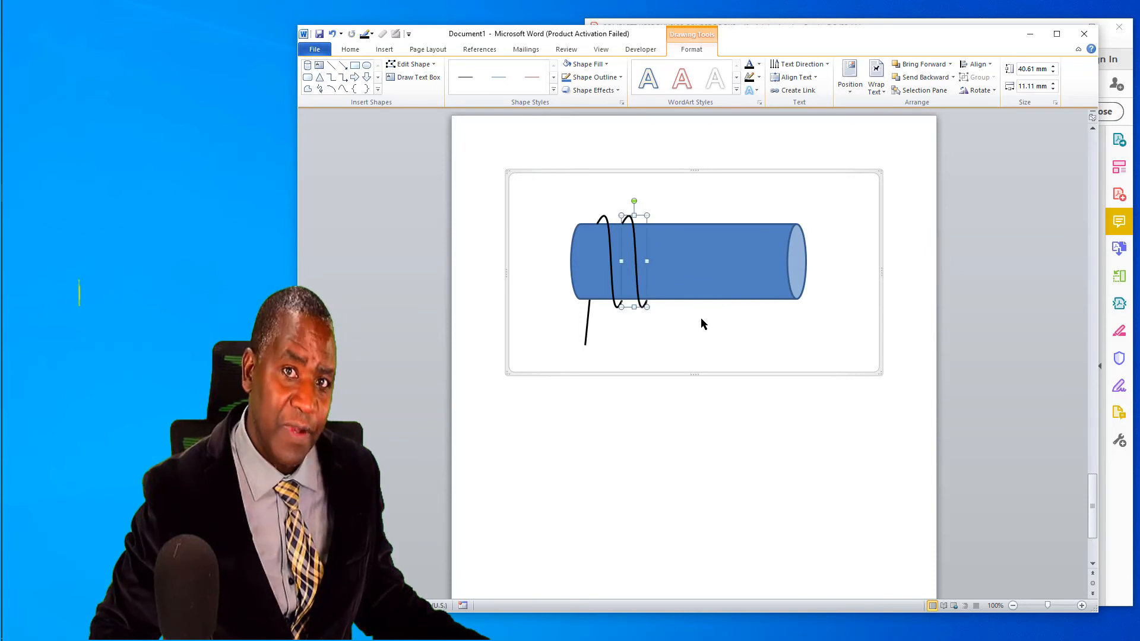
Step: Copy both thread curves together and place the duplicate pair right after them as the third and fourth turns
left_click(609, 247, "shift")
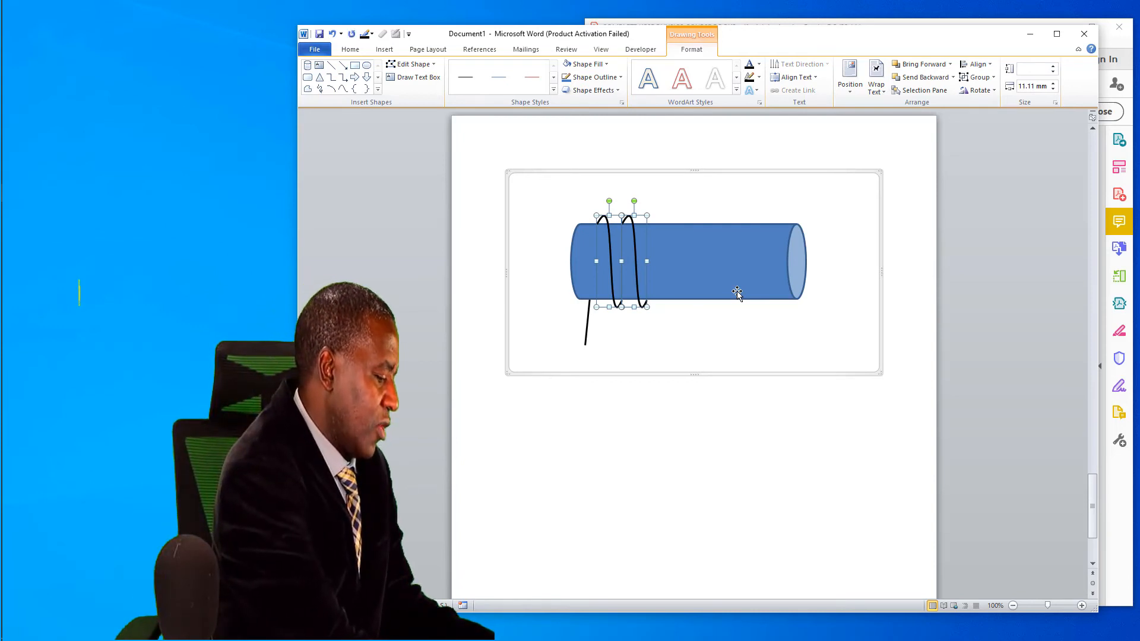
key("ctrl+c")
key("ctrl+v")
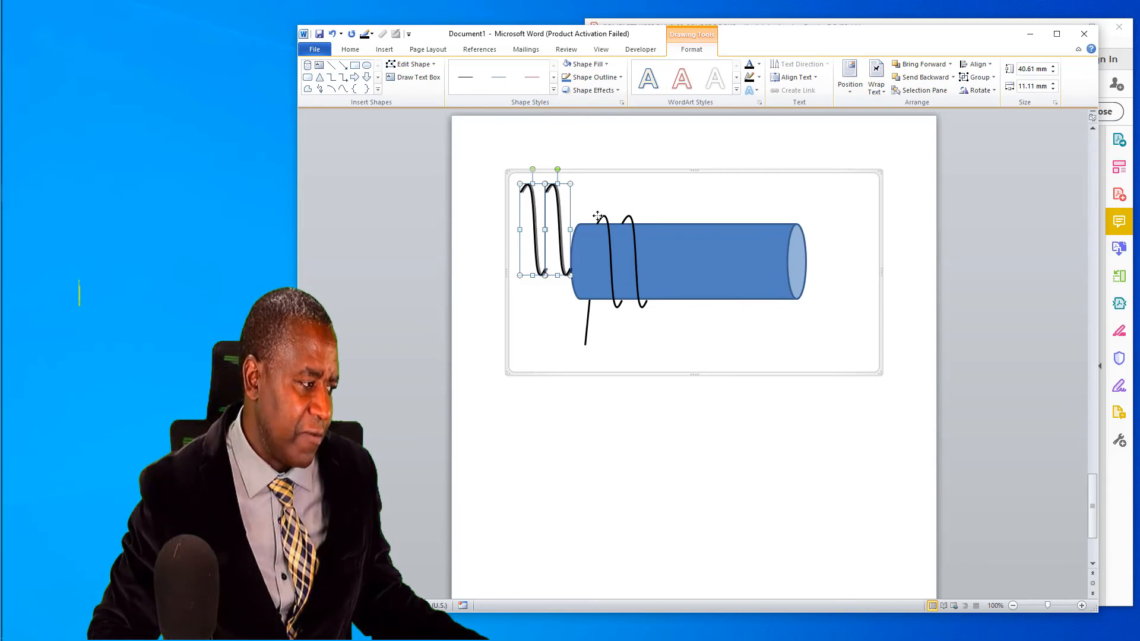
left_click_drag(598, 217, 699, 241)
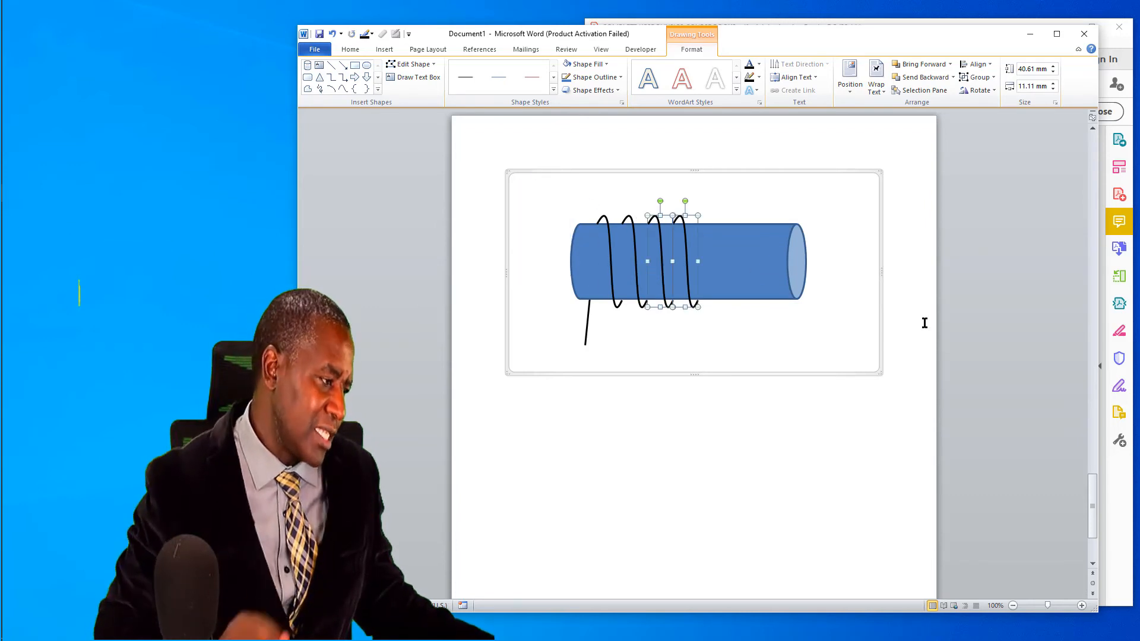
Step: Paste another pair of thread curves and align it after the fourth turn as the fifth and sixth turns
key("ctrl+v")
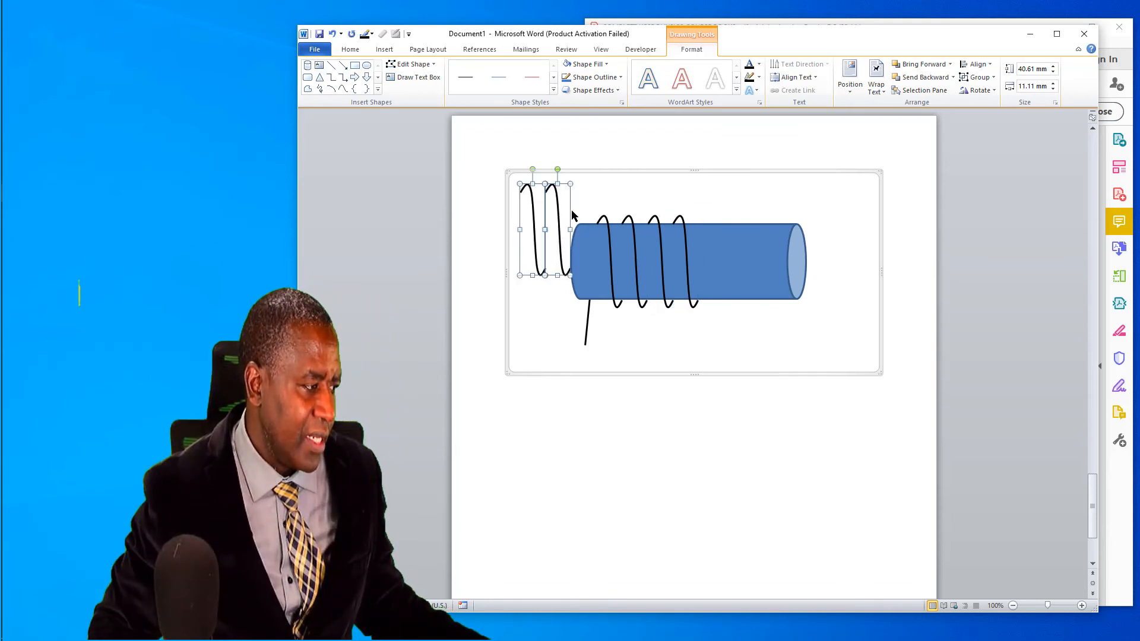
left_click_drag(570, 211, 762, 247)
left_click_drag(760, 246, 752, 243)
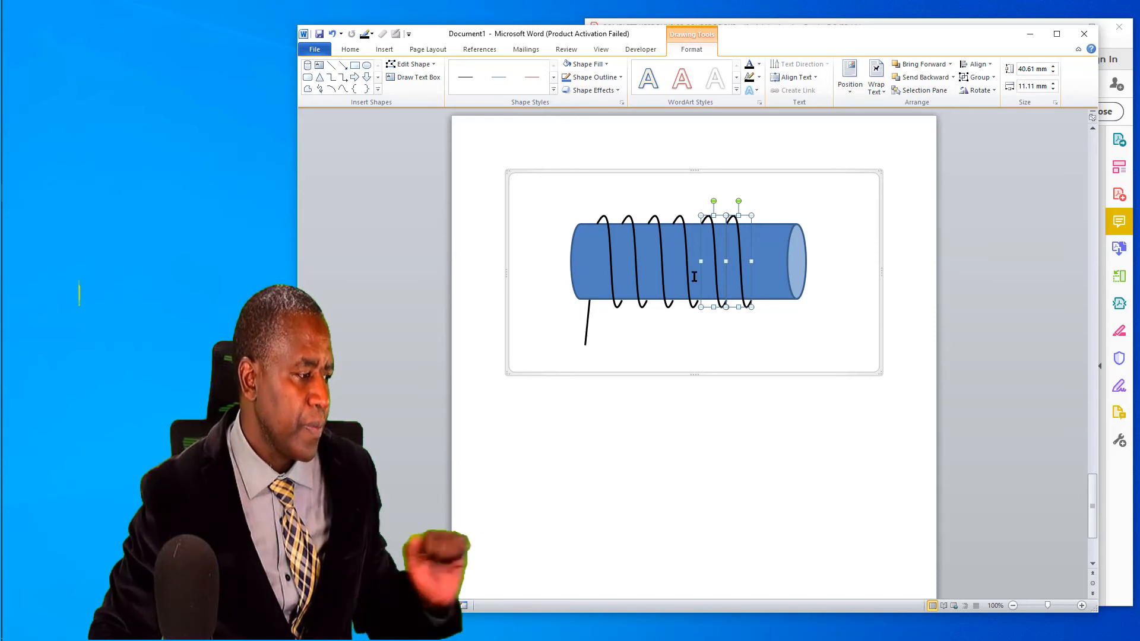
left_click(787, 329)
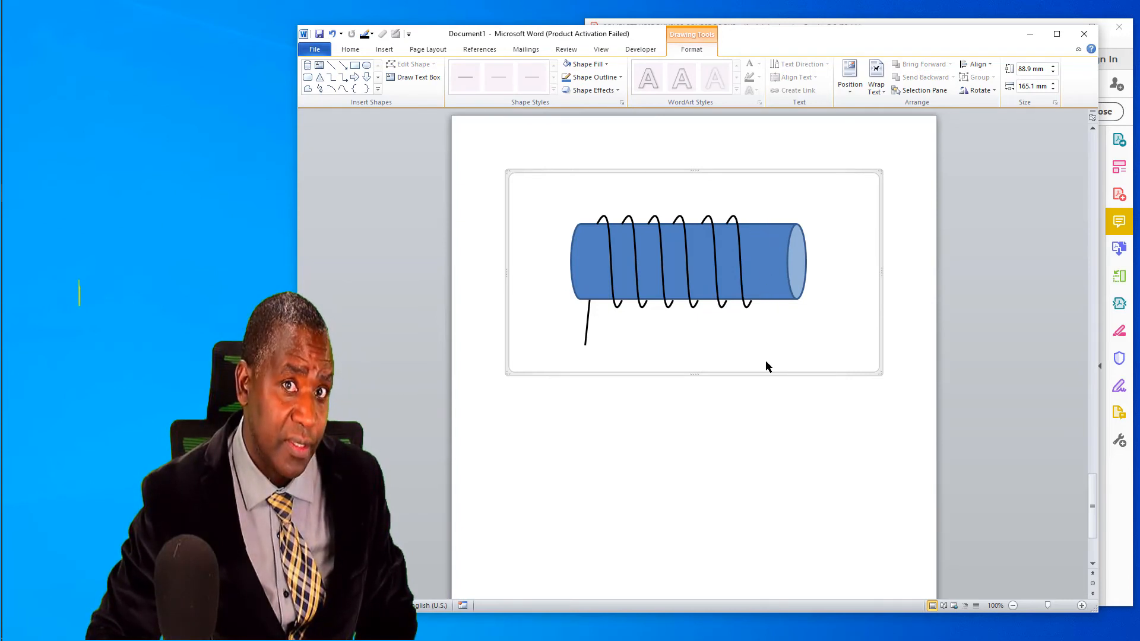
Step: Start a new freeform curve with the Curve tool for the thread beyond the sixth turn
left_click(343, 89)
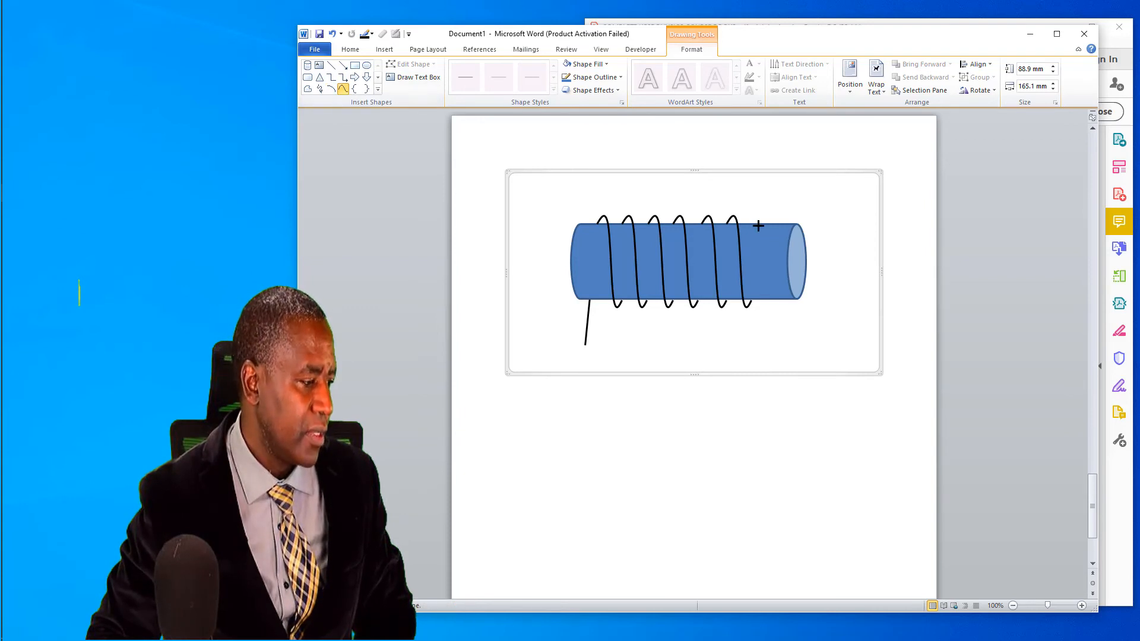